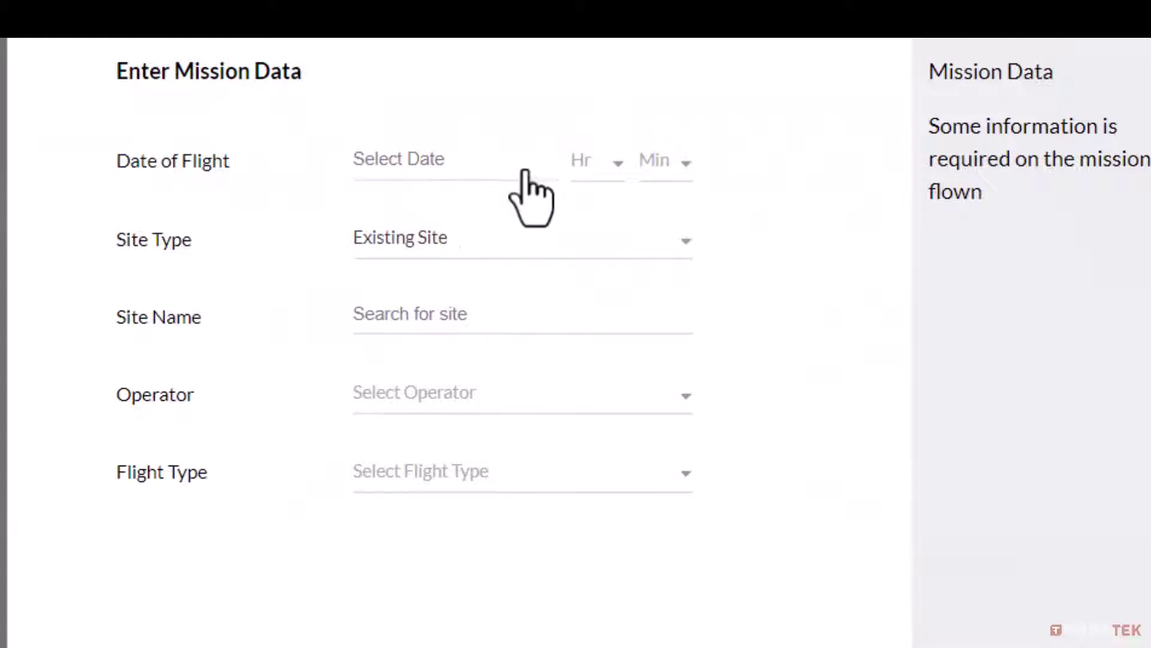
Set the flight date to 03/13/2023 with the time at 12:00
left_click(522, 167)
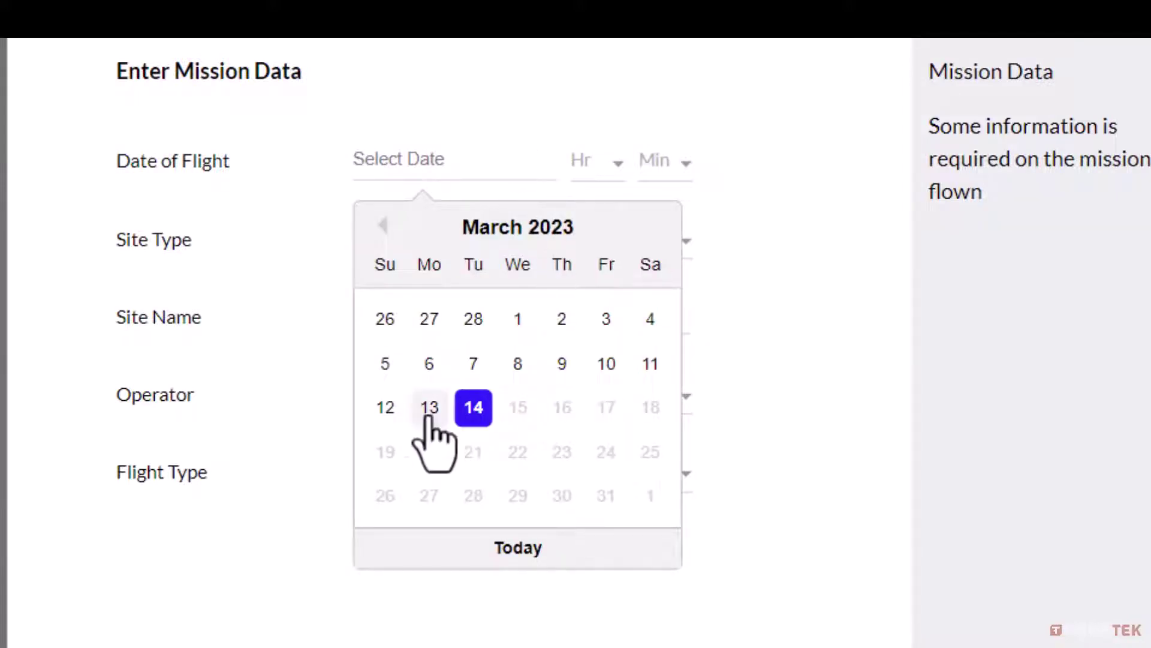
left_click(430, 407)
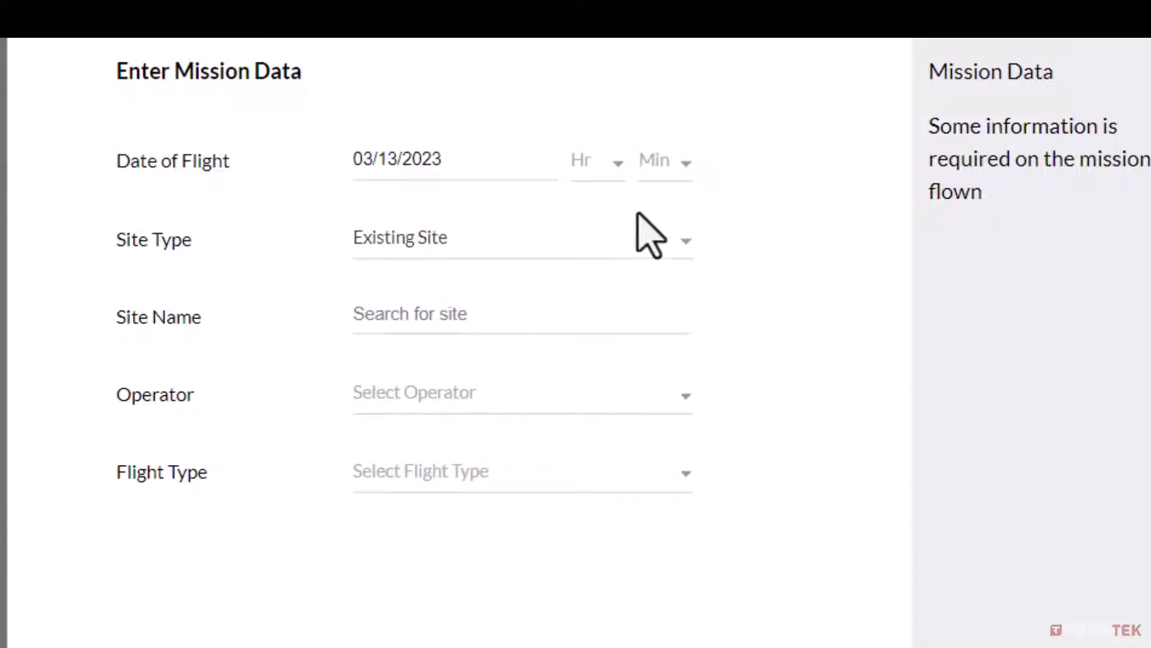
left_click(618, 175)
scroll(599, 263, "down", 5)
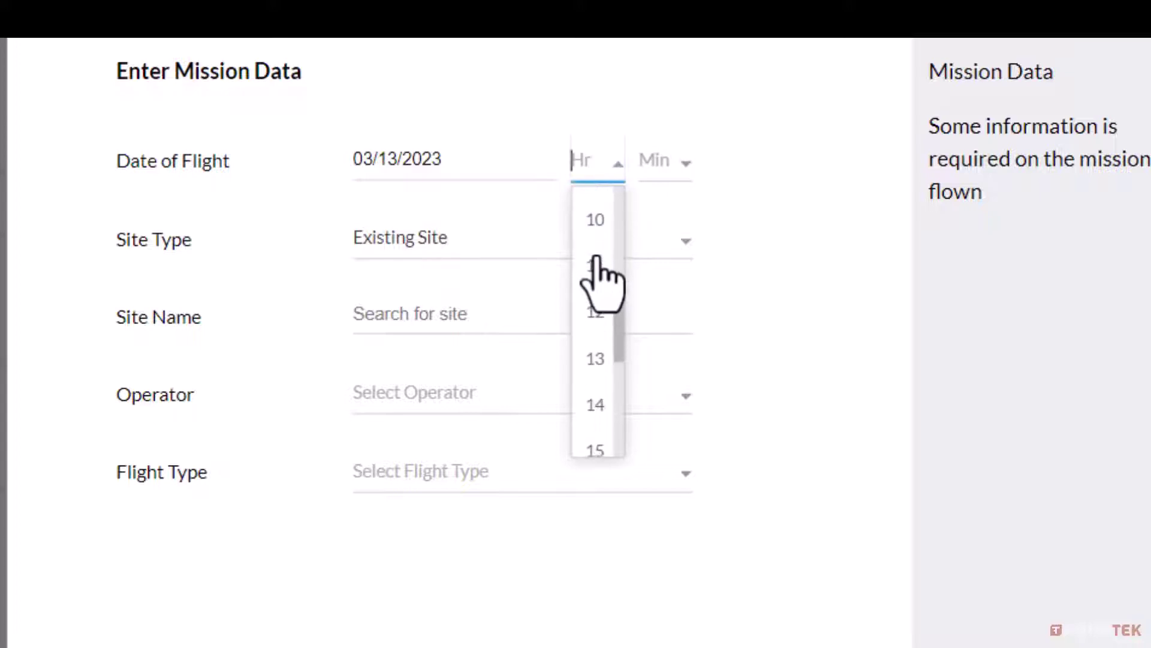
left_click(594, 305)
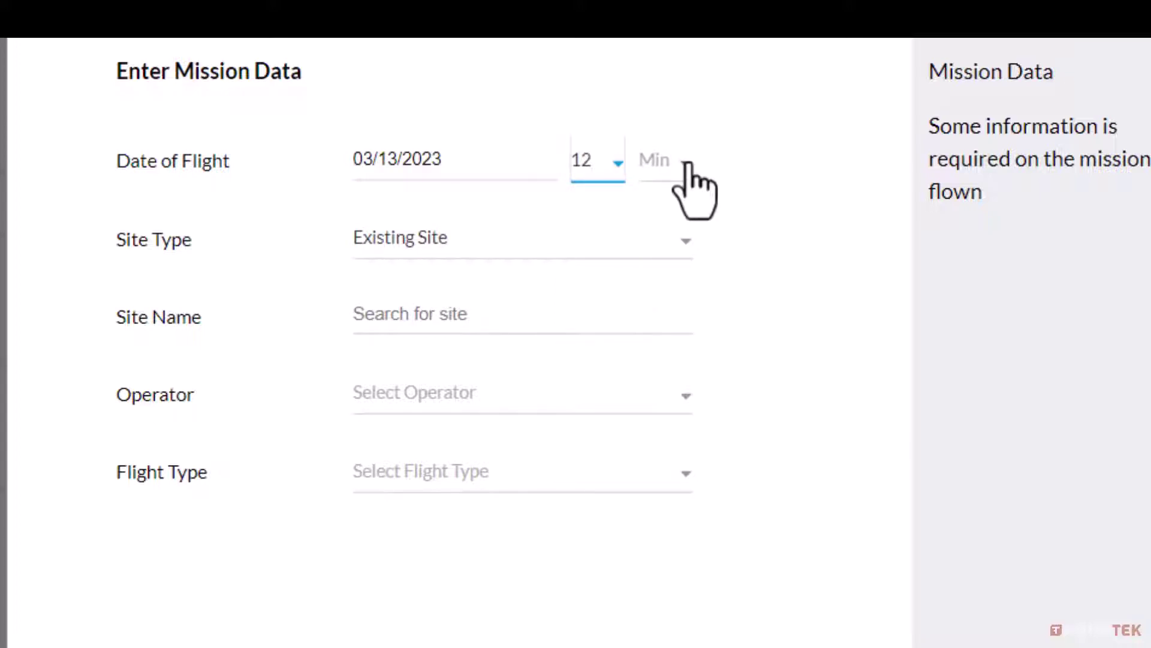
left_click(689, 164)
left_click(662, 209)
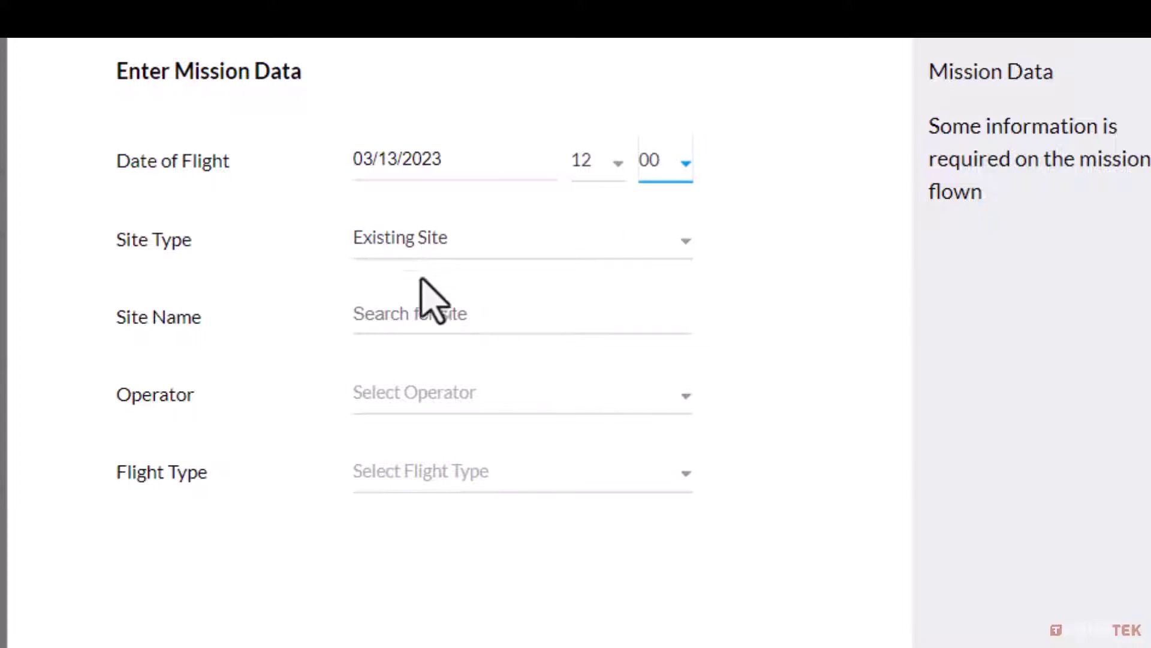
Search 'test', pick the Test-Abel site, then clear the site name again
left_click(401, 315)
type("test")
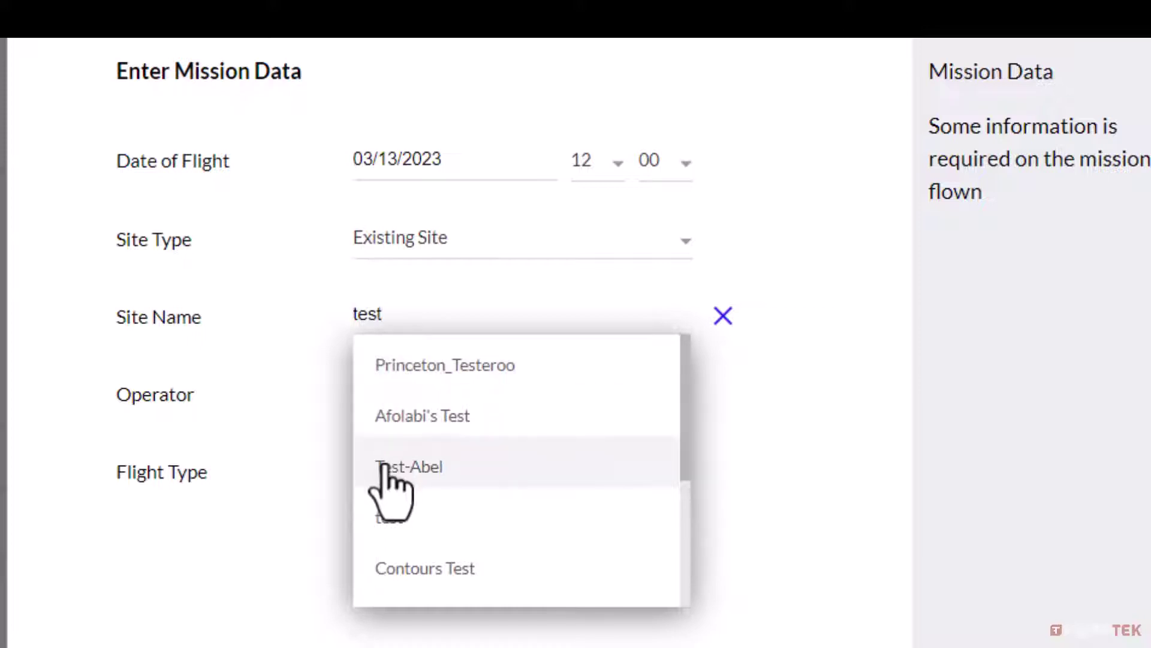
left_click(387, 468)
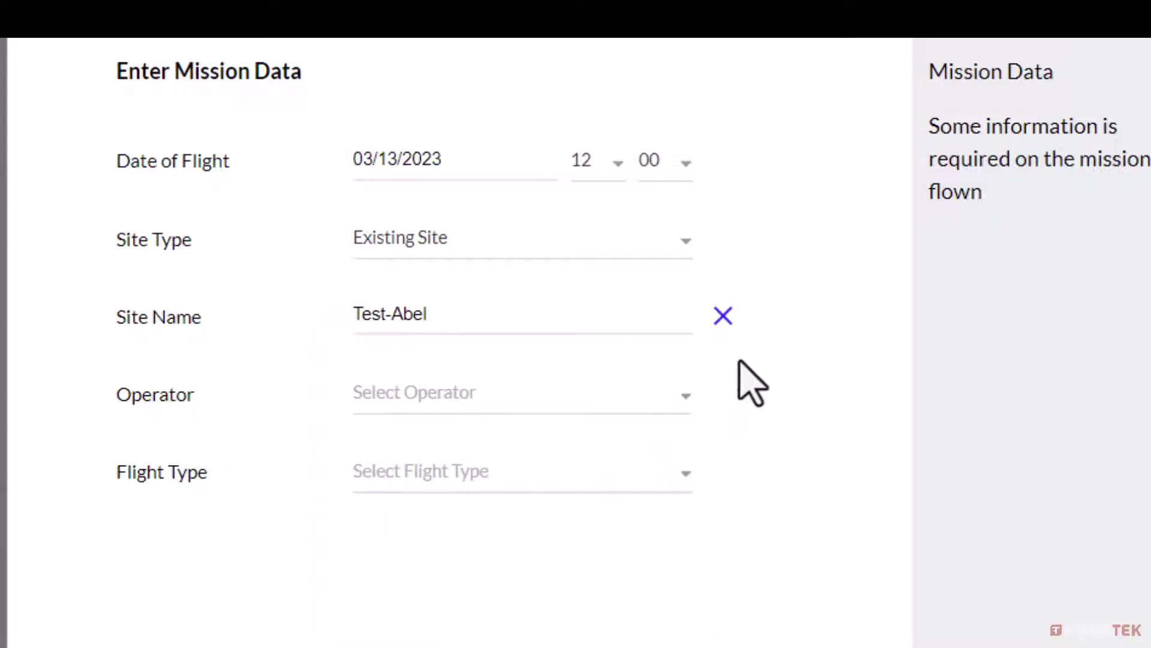
left_click(723, 314)
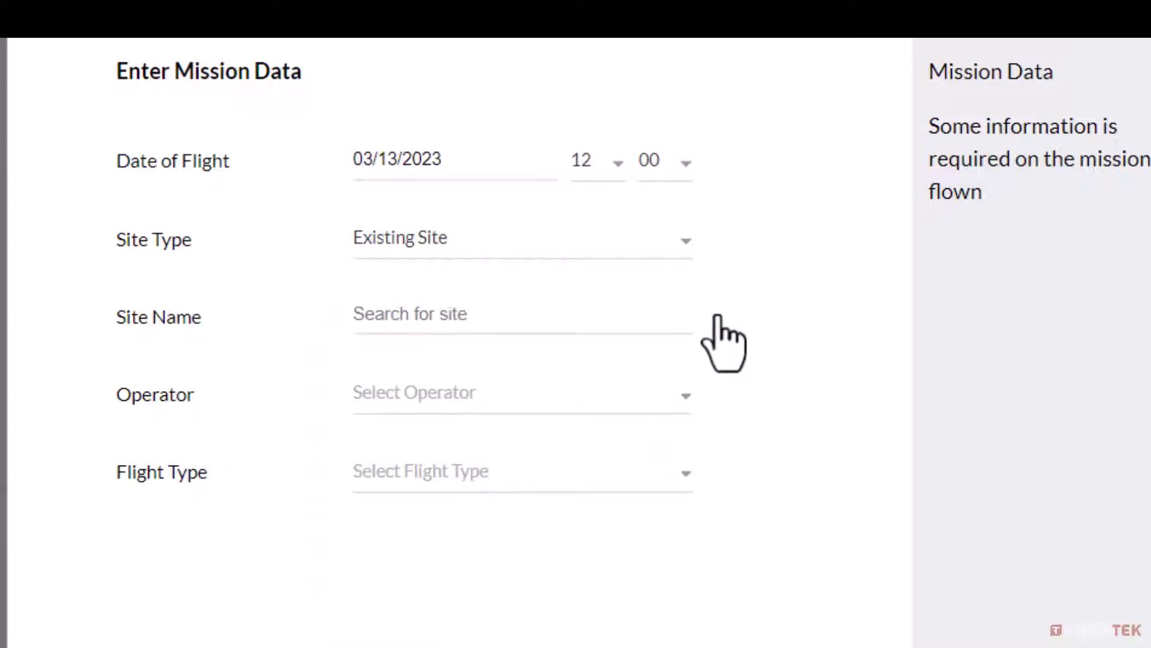
Make the mission a New Site named 'Mesa Park Demo'
left_click(684, 243)
left_click(431, 336)
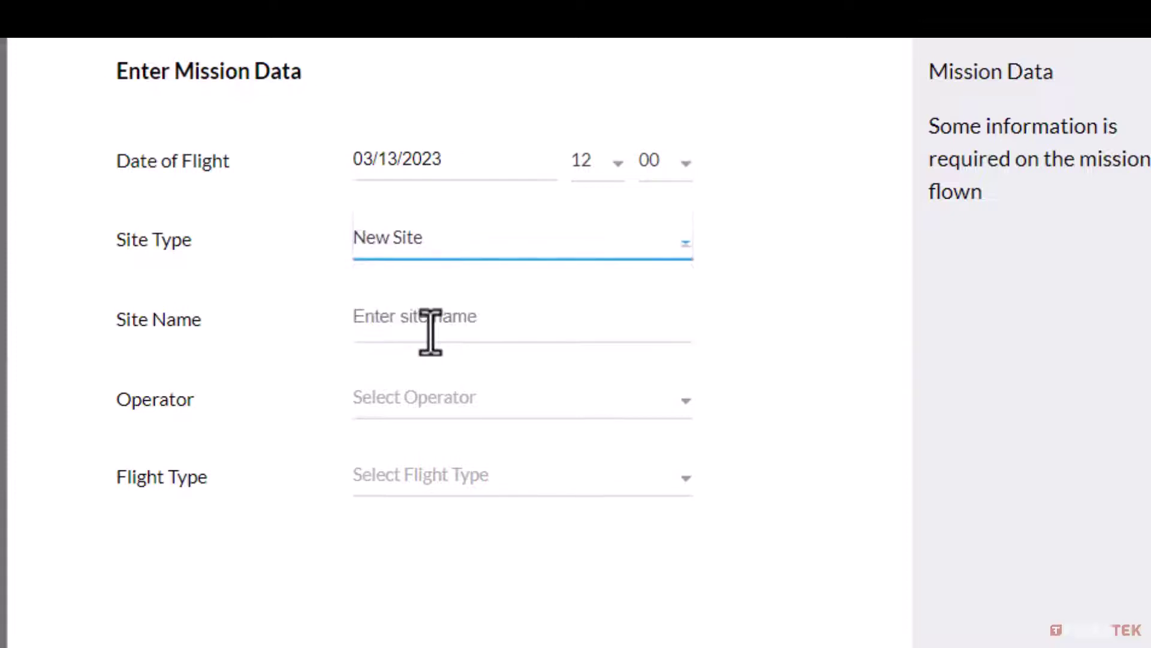
left_click(420, 323)
type("M")
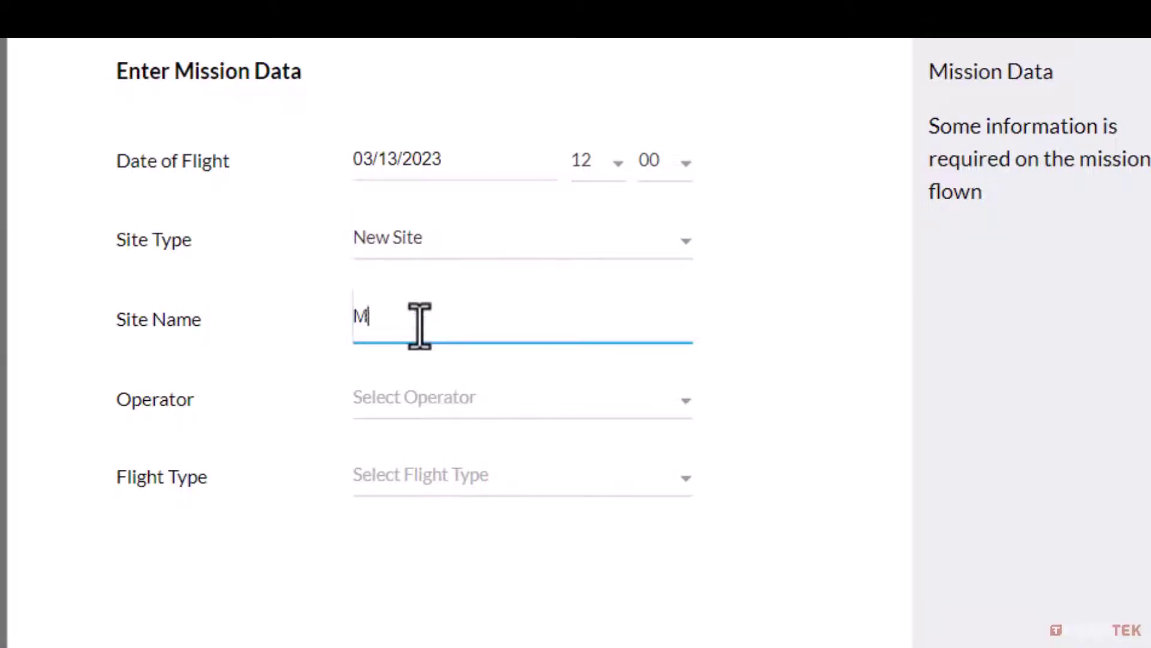
type("esa Park Demo")
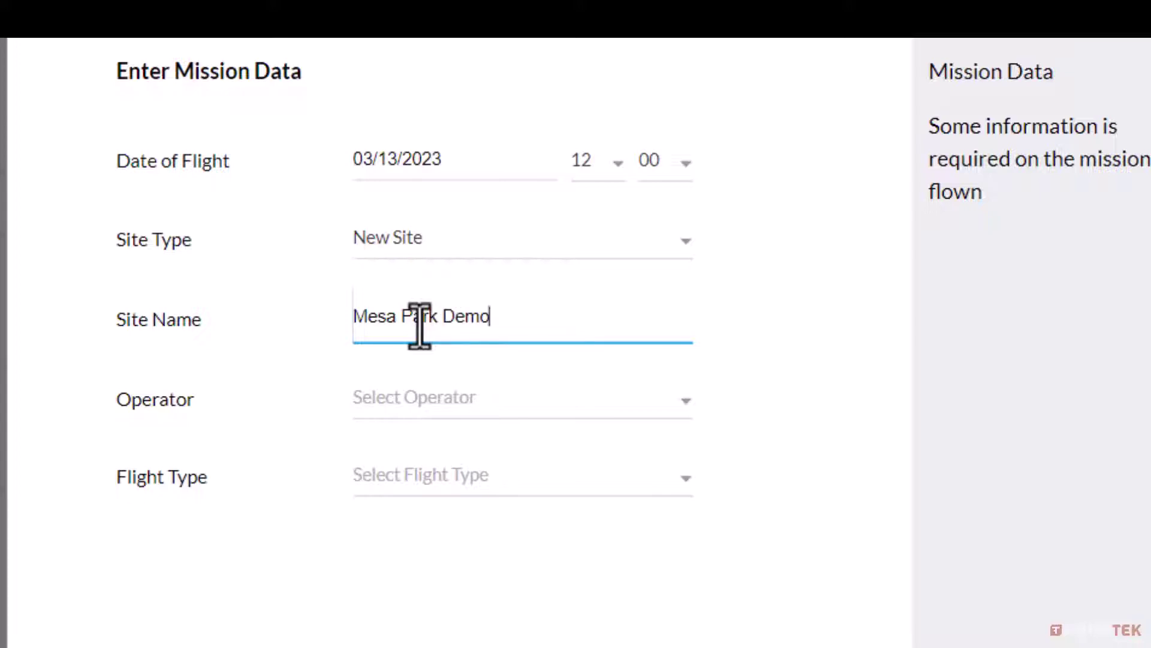
Assign the operator by filtering the list by their name and accepting the match
left_click(400, 407)
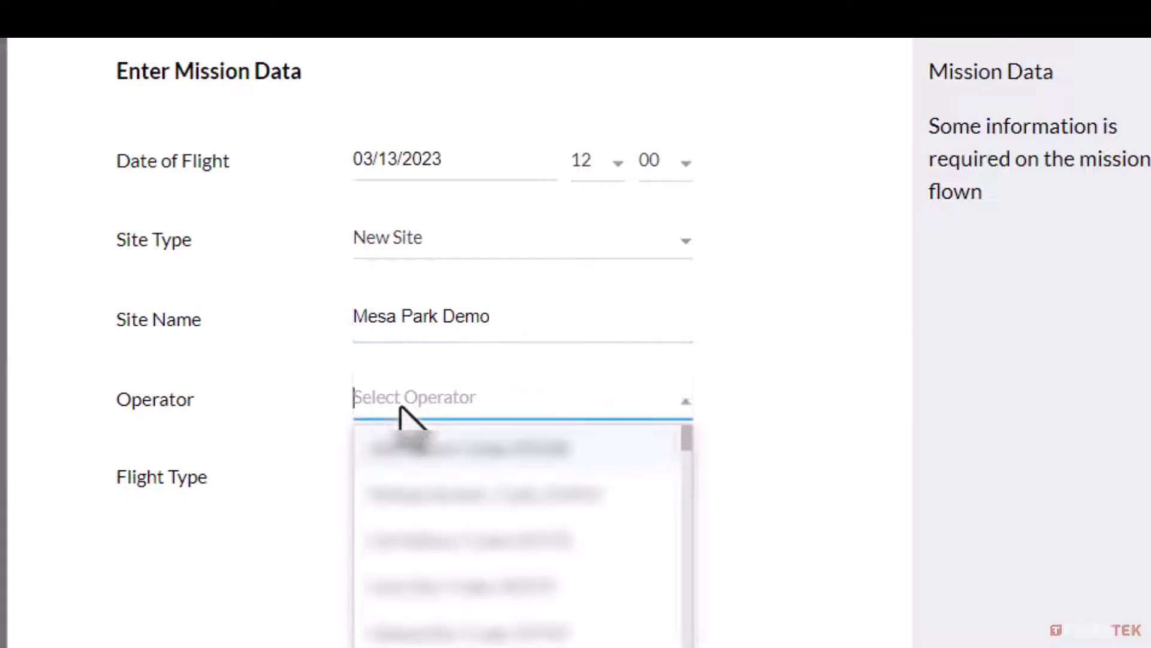
left_click(766, 398)
left_click(512, 398)
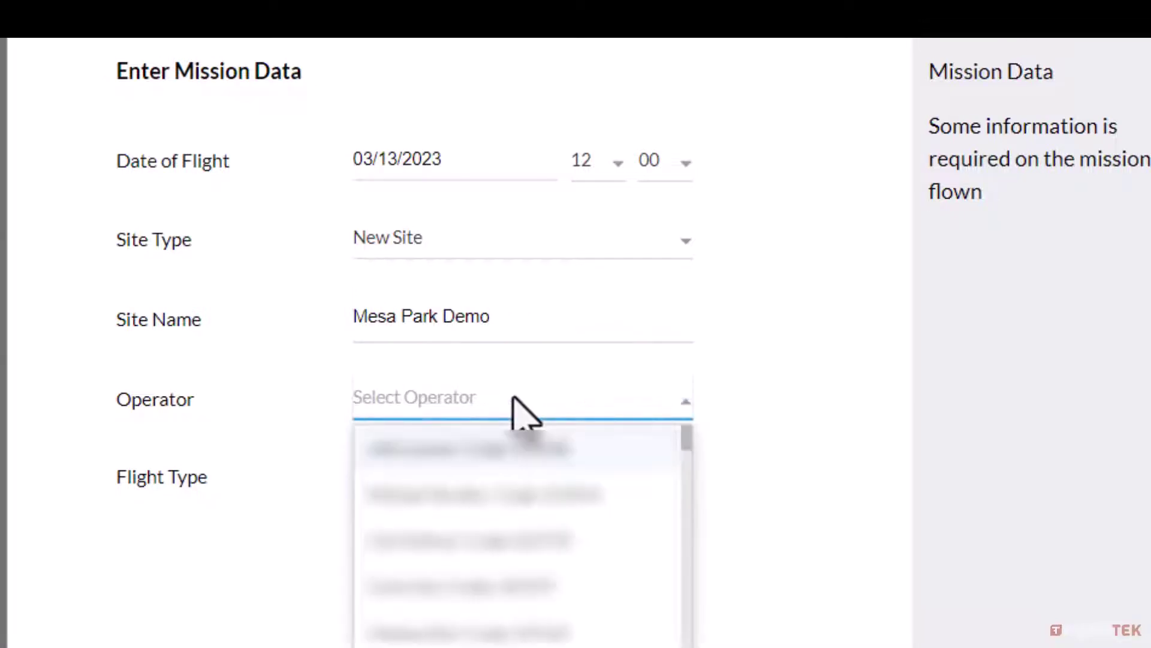
type("patrick")
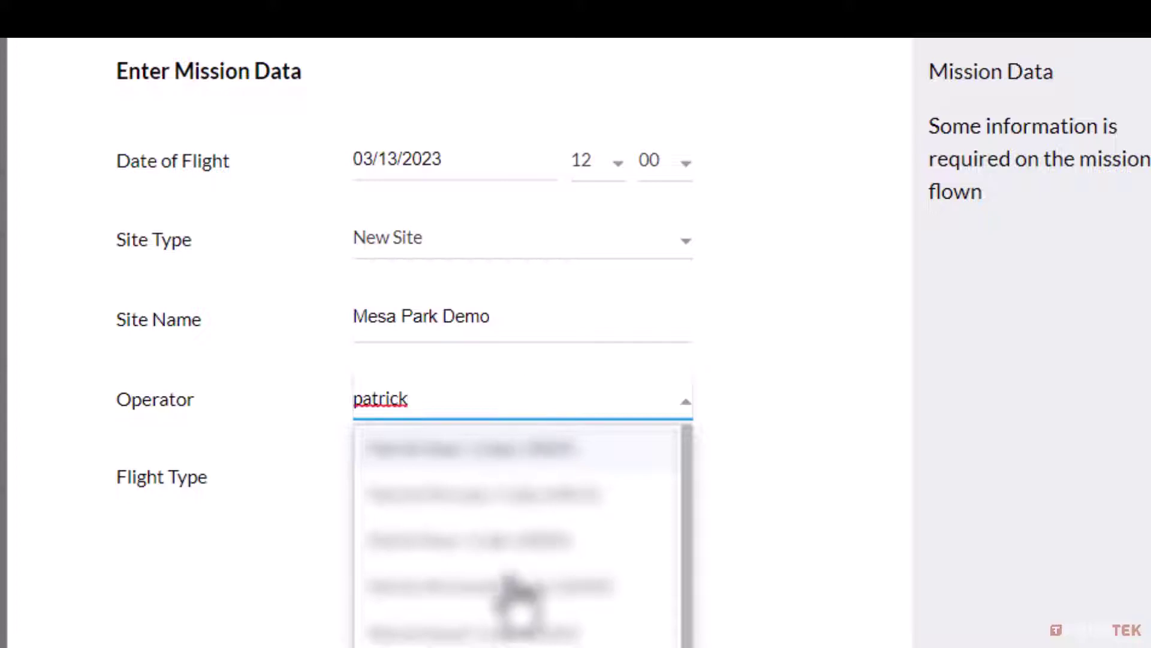
key("Return")
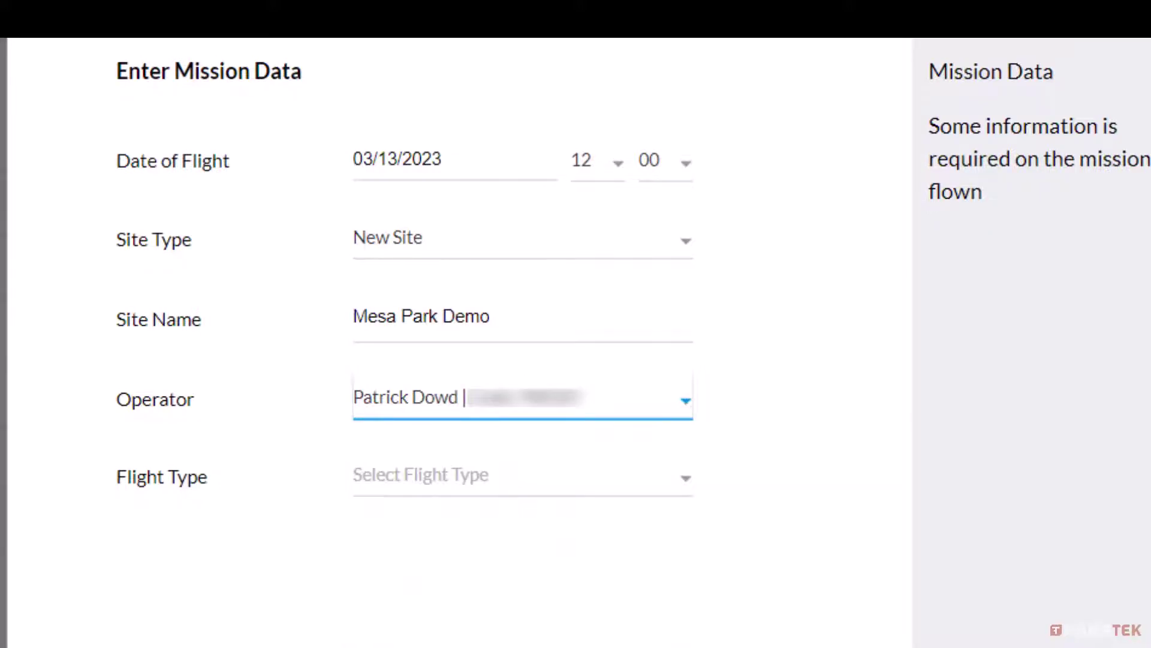
Set flight type RTK and GCP Firmatek Test 221110 (EPSG:2253)
left_click(682, 481)
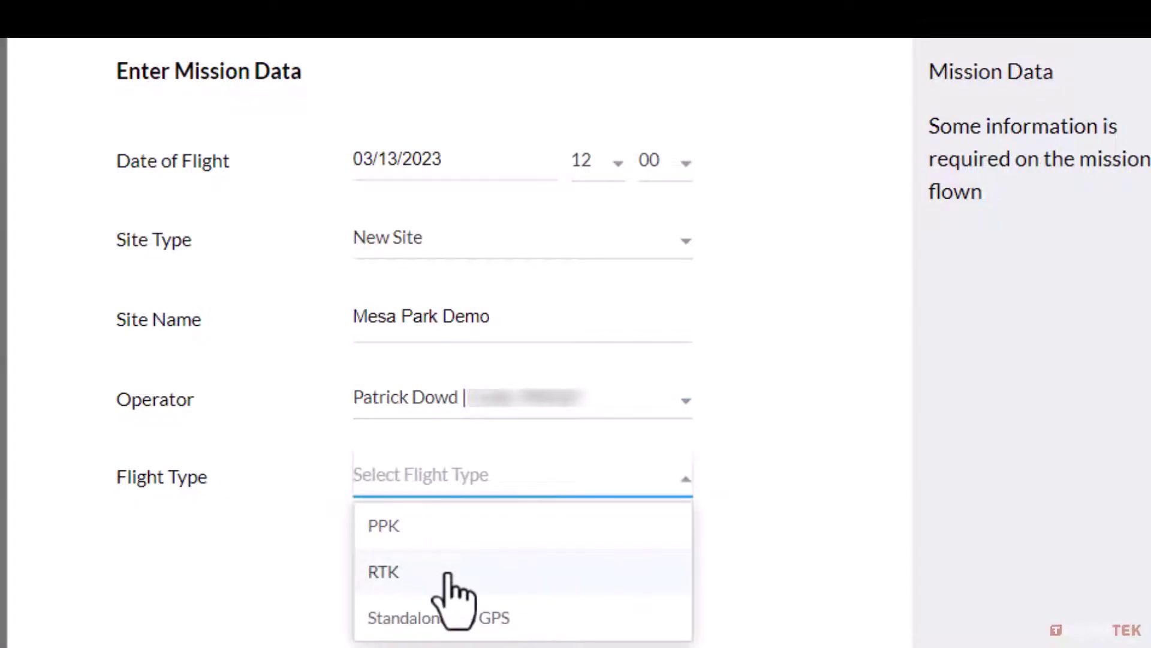
left_click(448, 574)
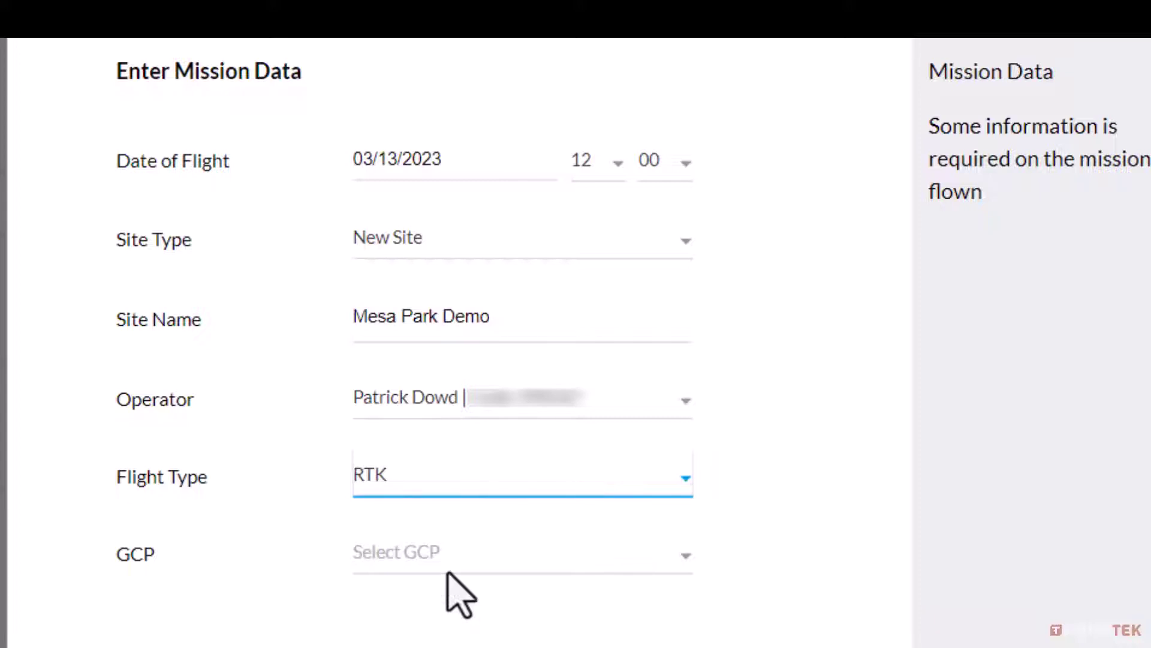
left_click(686, 558)
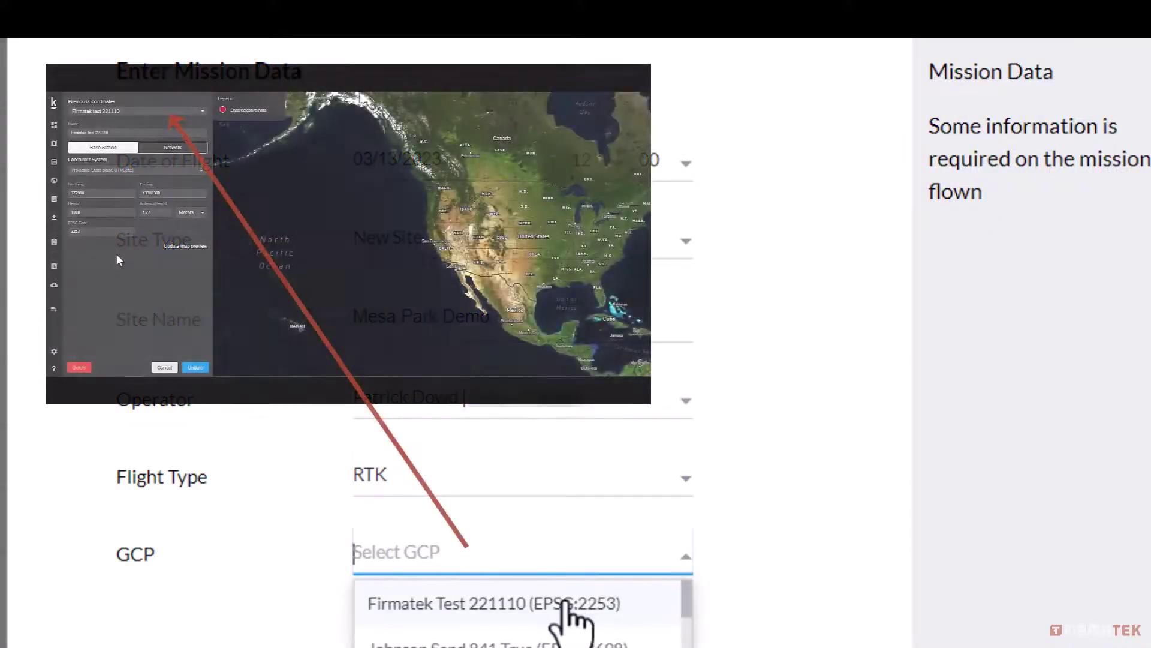
left_click(566, 603)
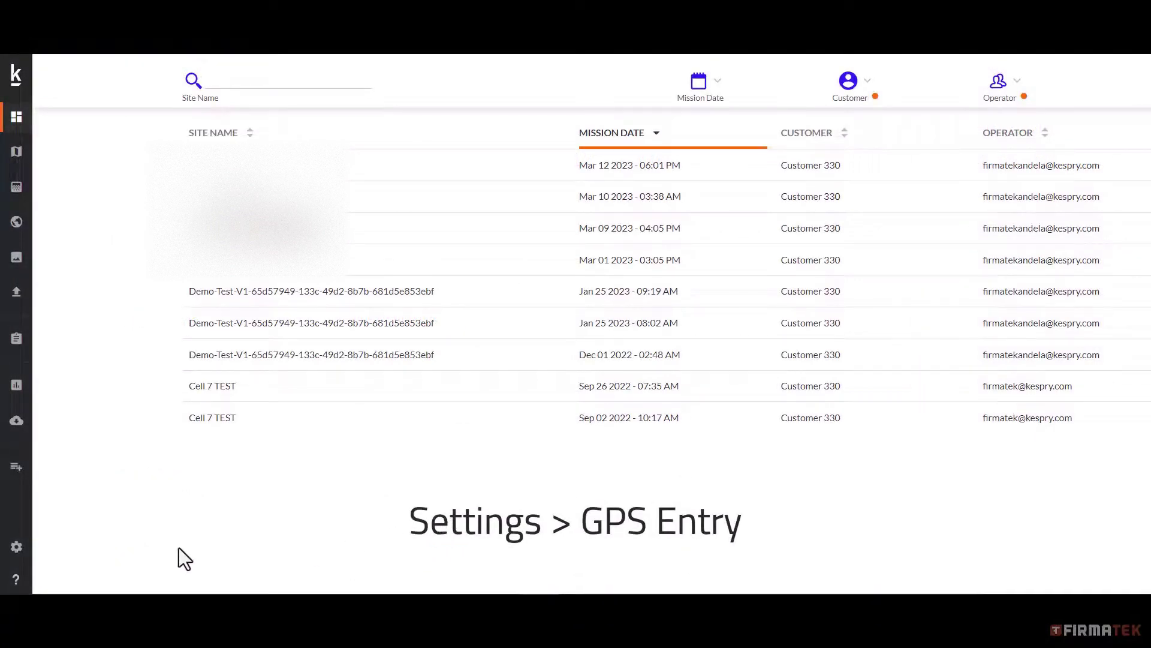
Visit the Settings GPS Entry page, entering 'CP Int', before returning to the mission form
left_click(17, 547)
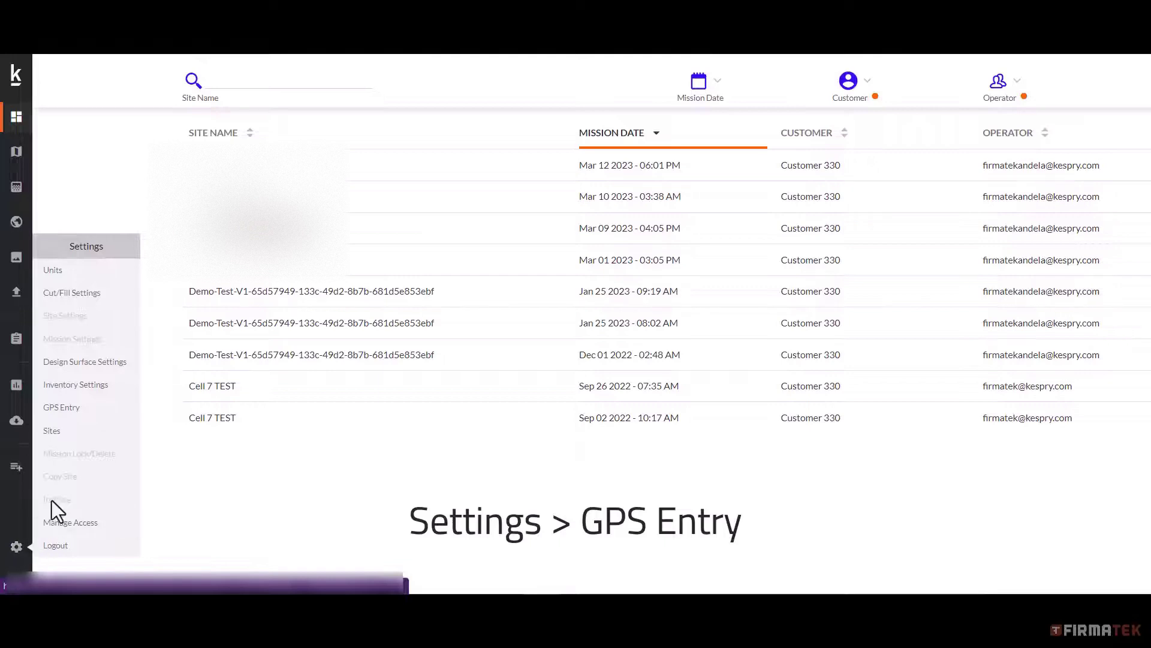
left_click(68, 409)
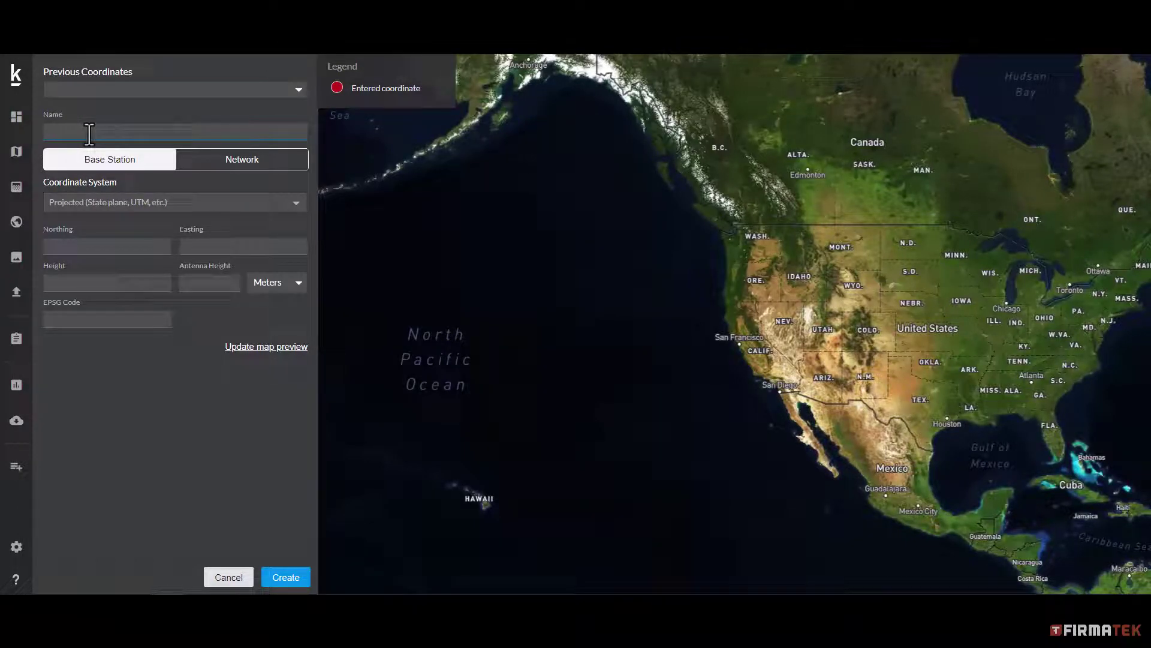
type("CP Int")
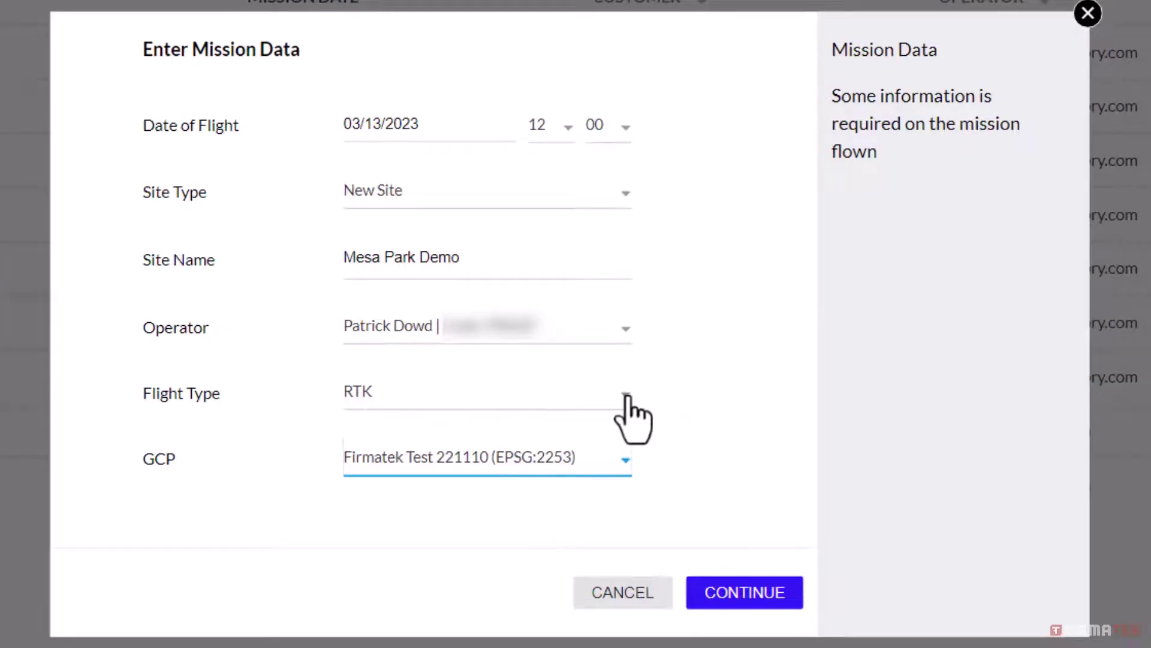
Set flight type Standalone/No GPS and EPSG 2253 (NAD83 / Michigan South (ft)), then continue
left_click(626, 398)
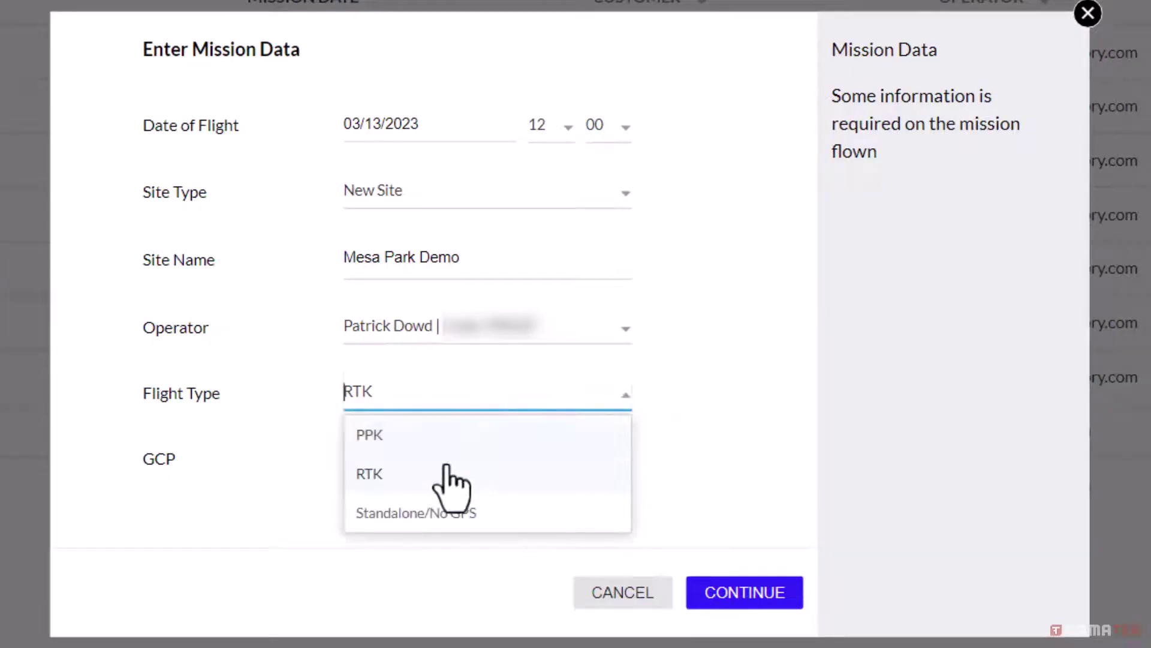
left_click(456, 516)
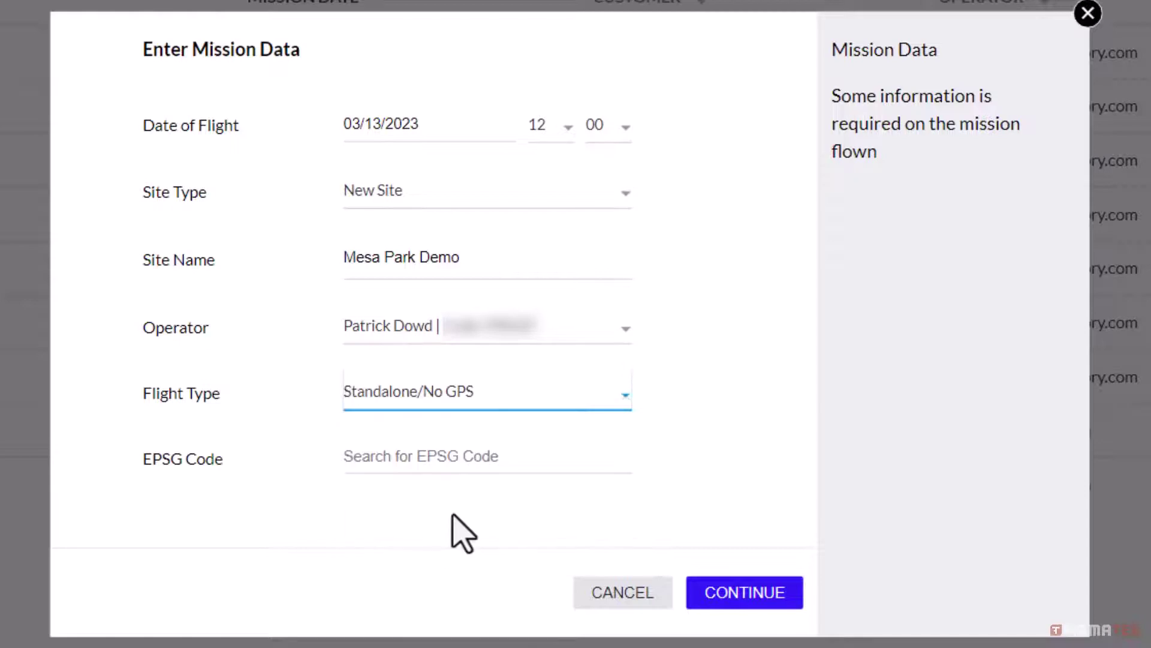
left_click(407, 463)
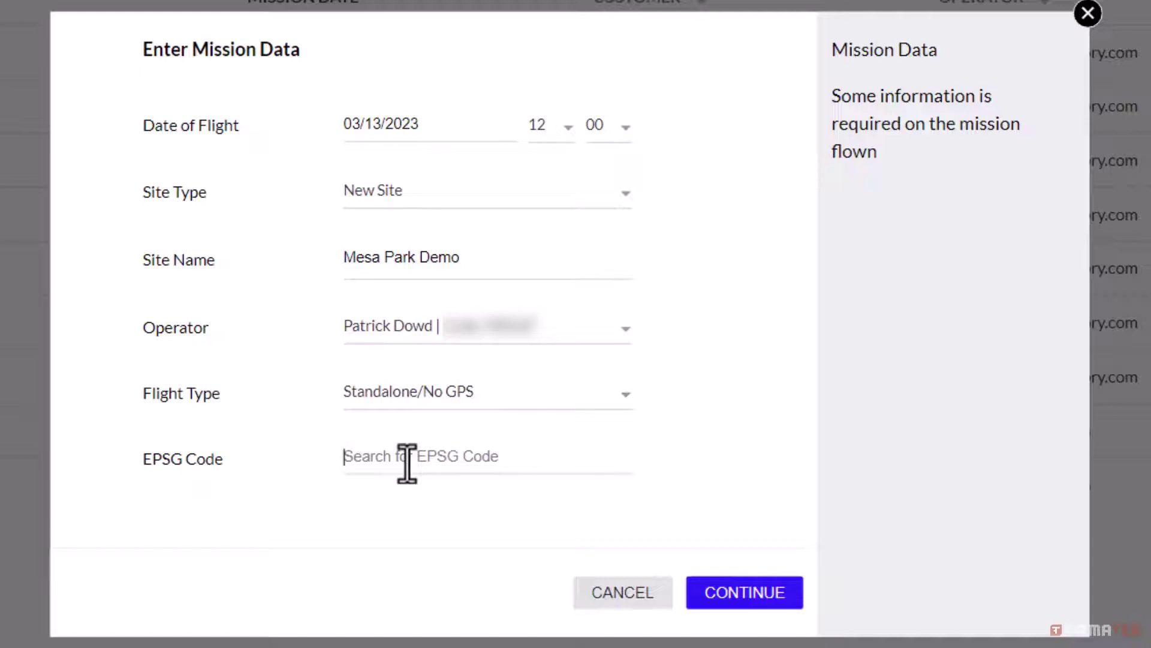
type("calif")
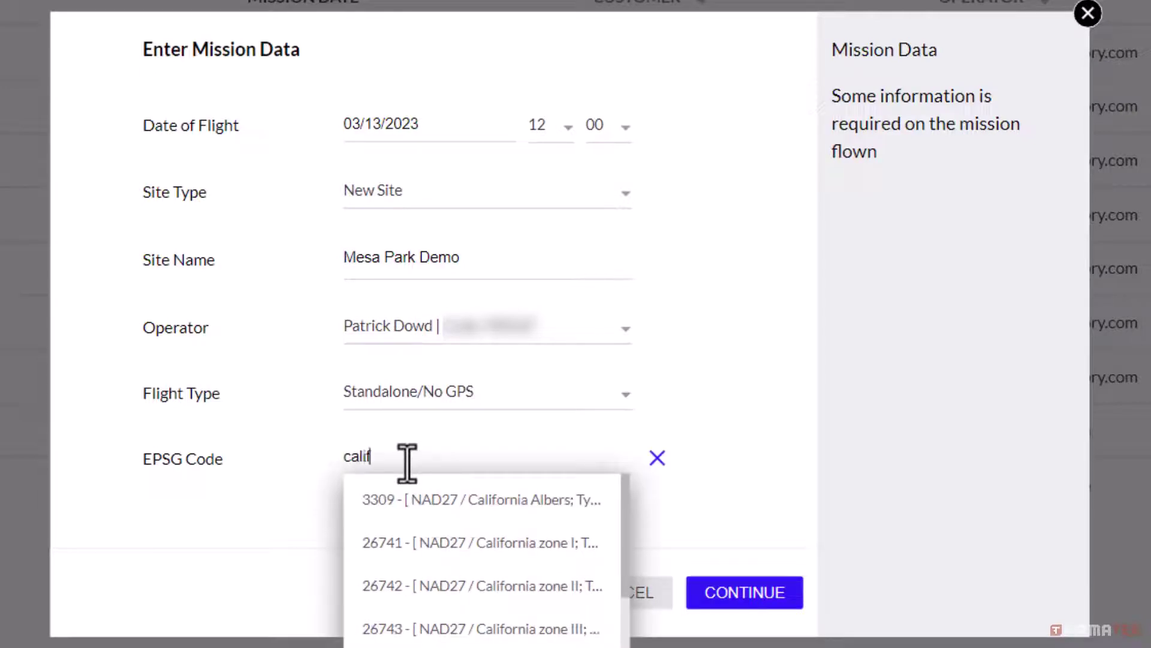
type("ornia")
left_click_drag(406, 462, 316, 451)
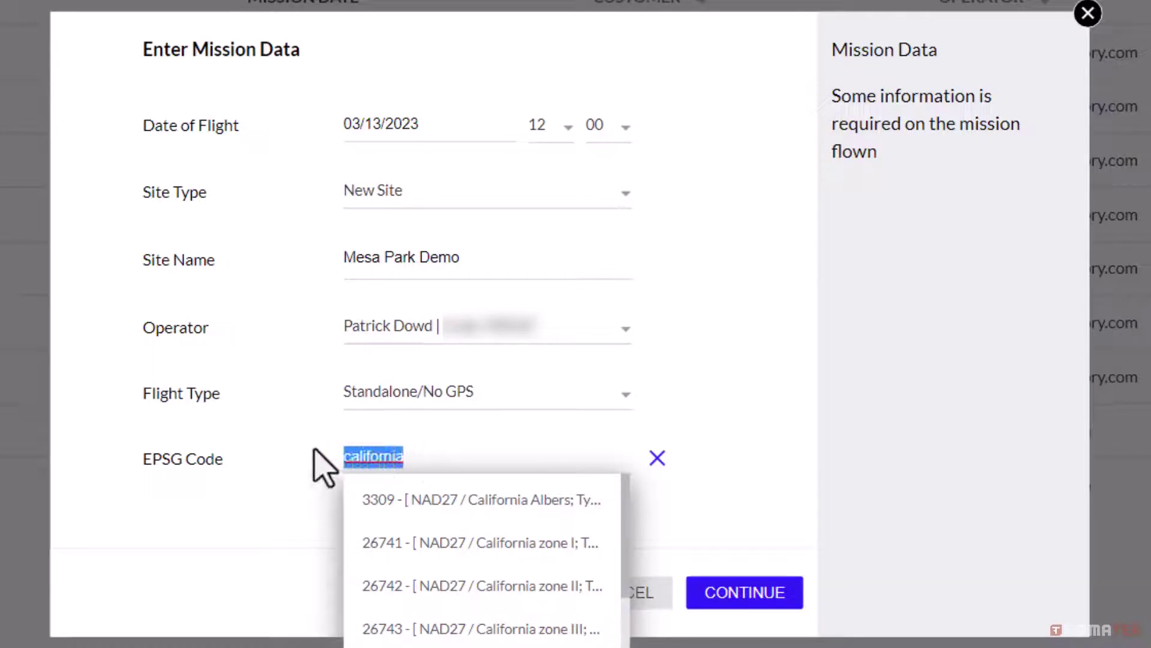
key("BackSpace")
type("2253")
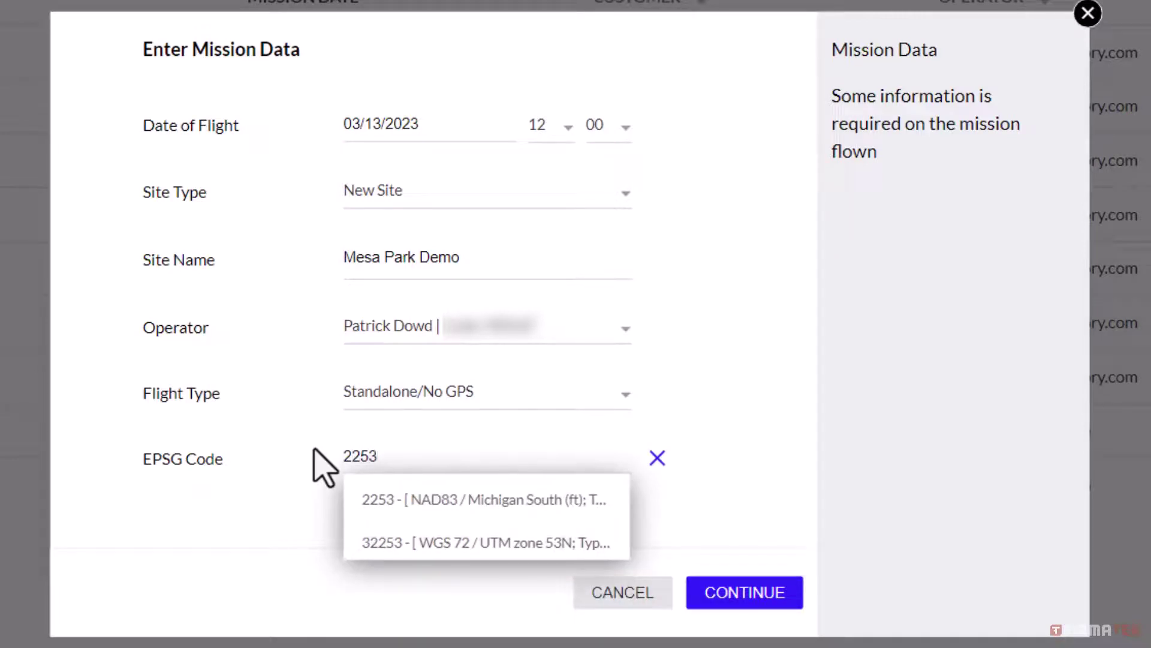
left_click(484, 504)
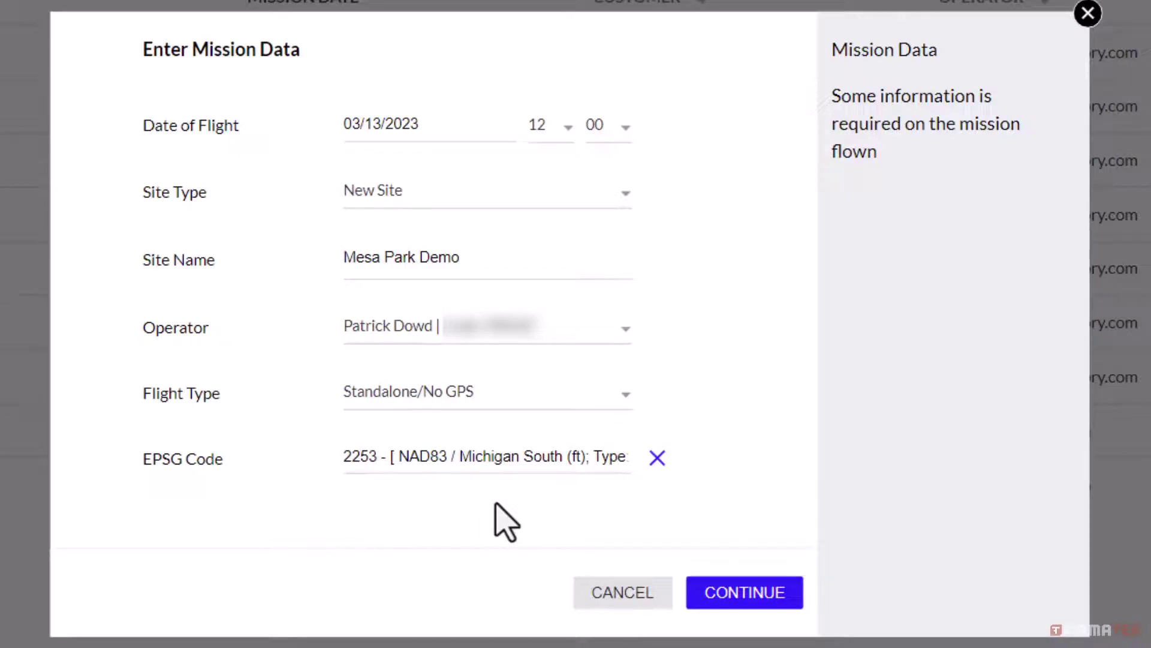
left_click(774, 600)
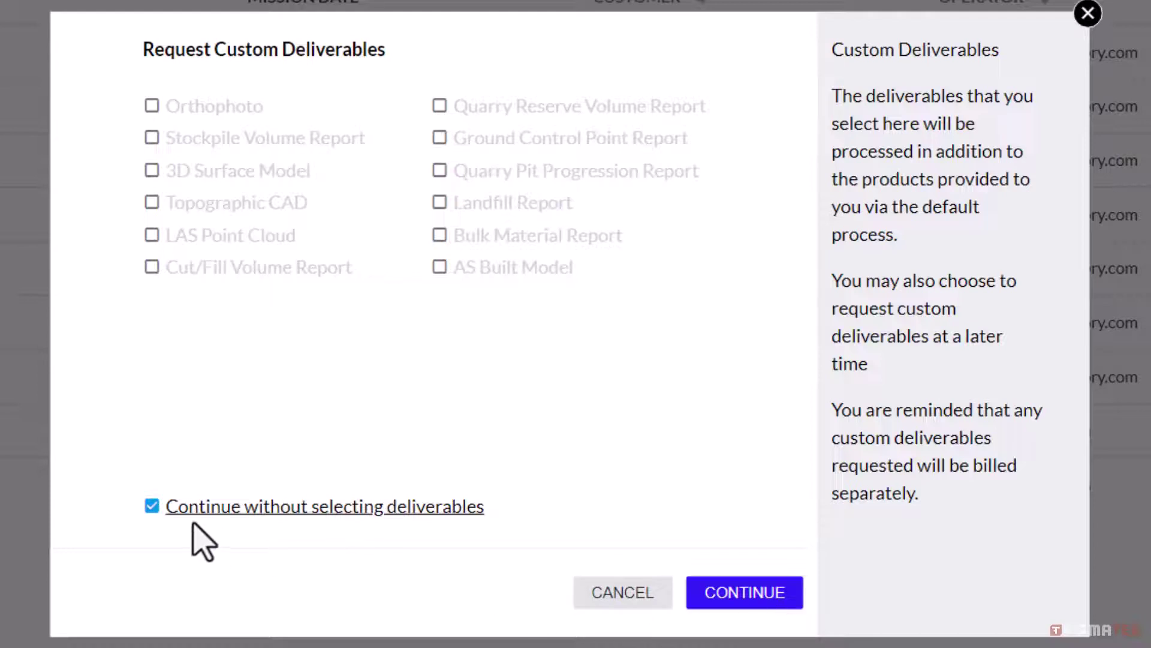
Untick 'Continue without selecting deliverables'
left_click(151, 508)
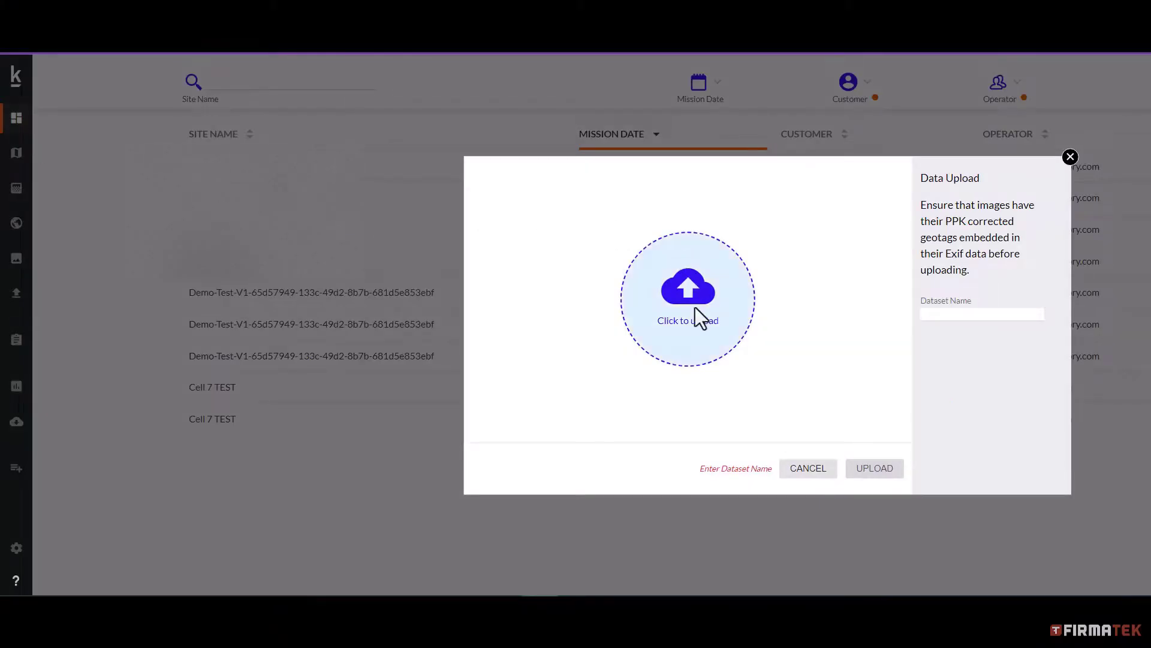
Add all 16 drone JPGs from the folder to the upload
left_click(696, 312)
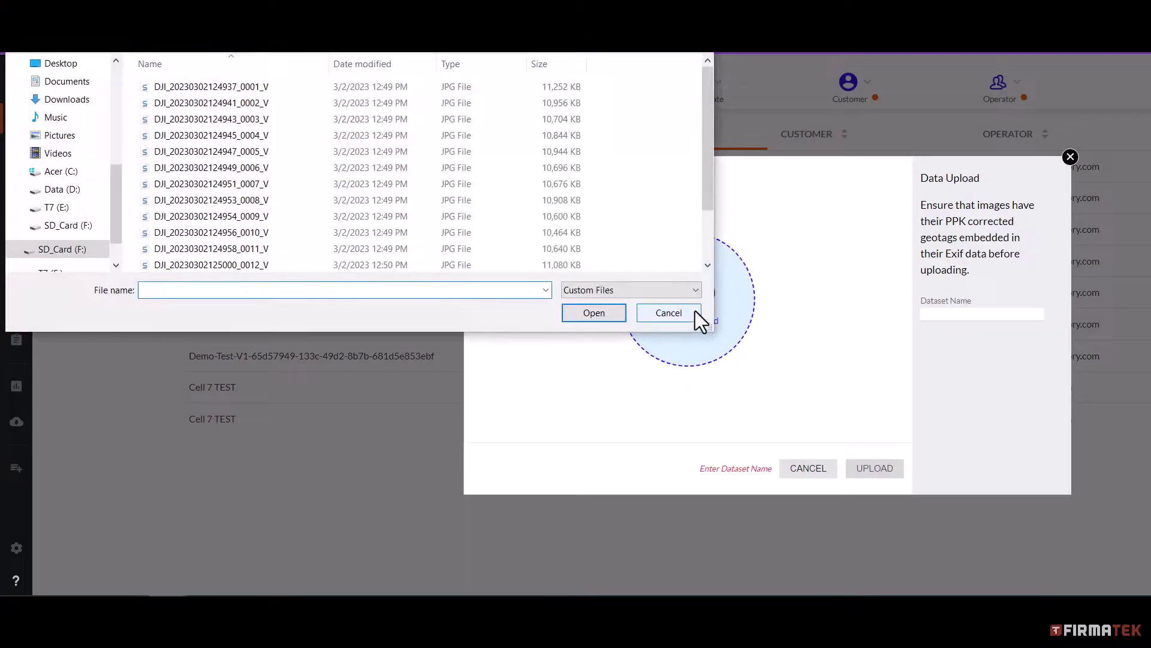
left_click(218, 86)
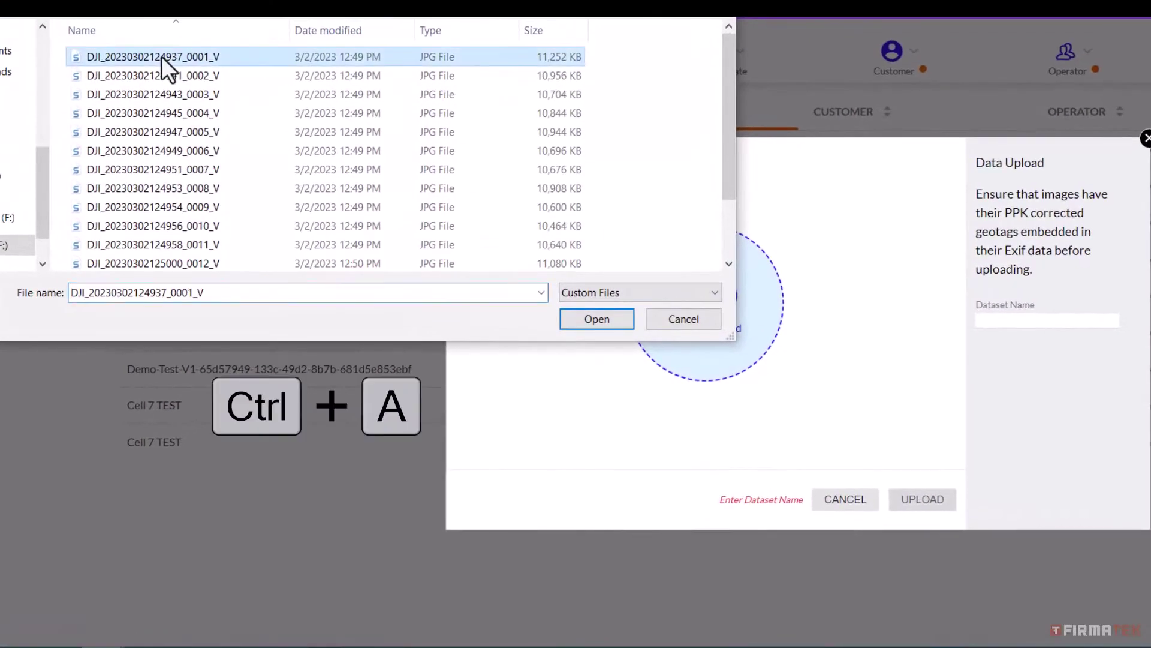
key("ctrl+a")
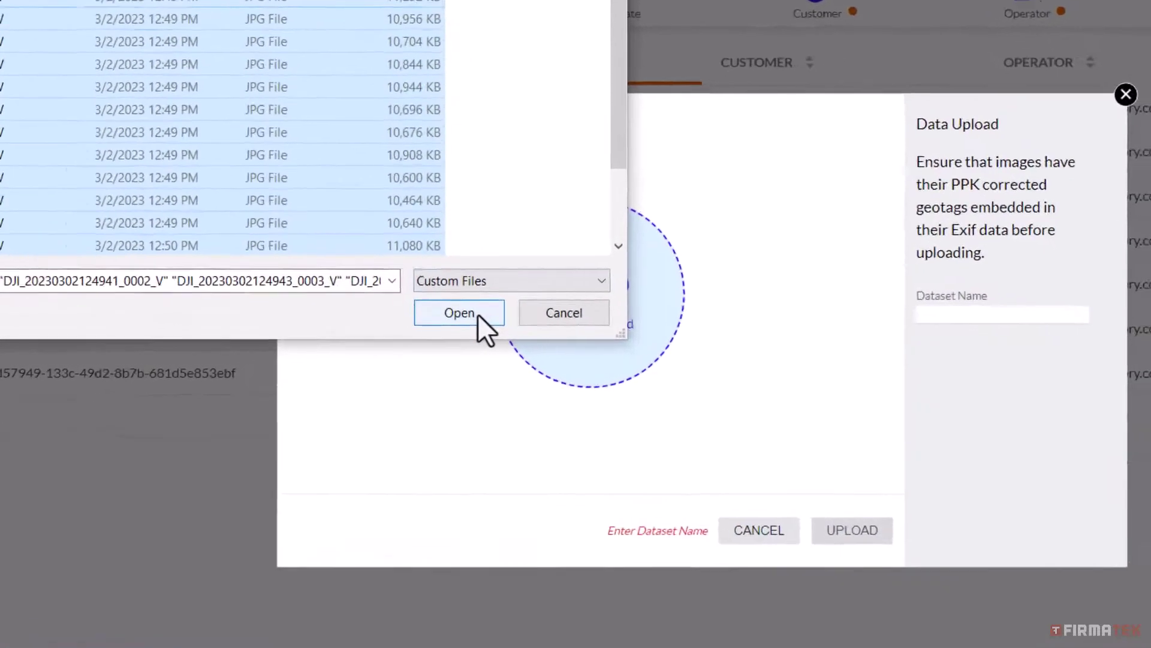
left_click(477, 314)
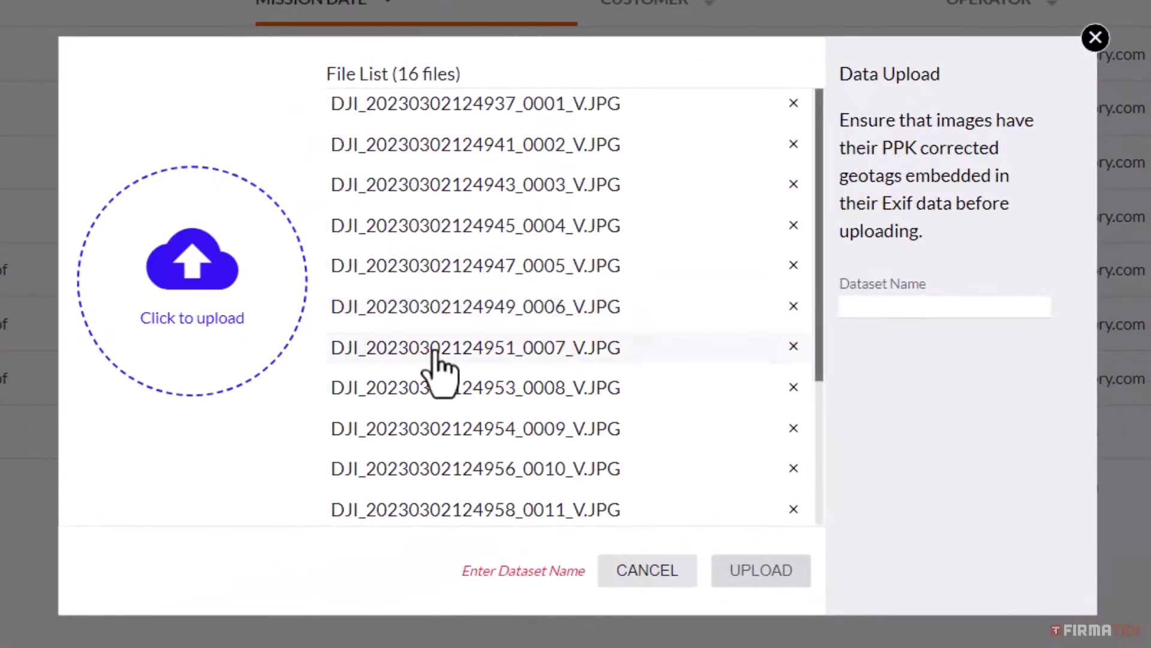
Name the dataset 'Metsa Park Demo' and start the upload
left_click(872, 316)
type("Mets")
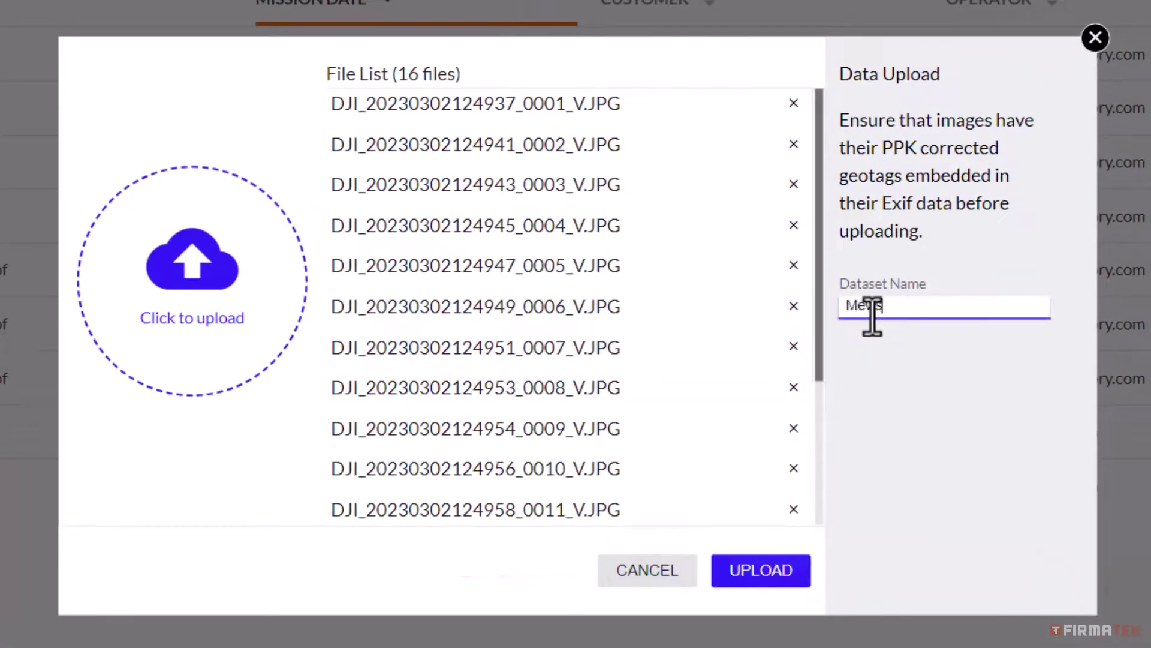
type("a Park Demo")
left_click(765, 572)
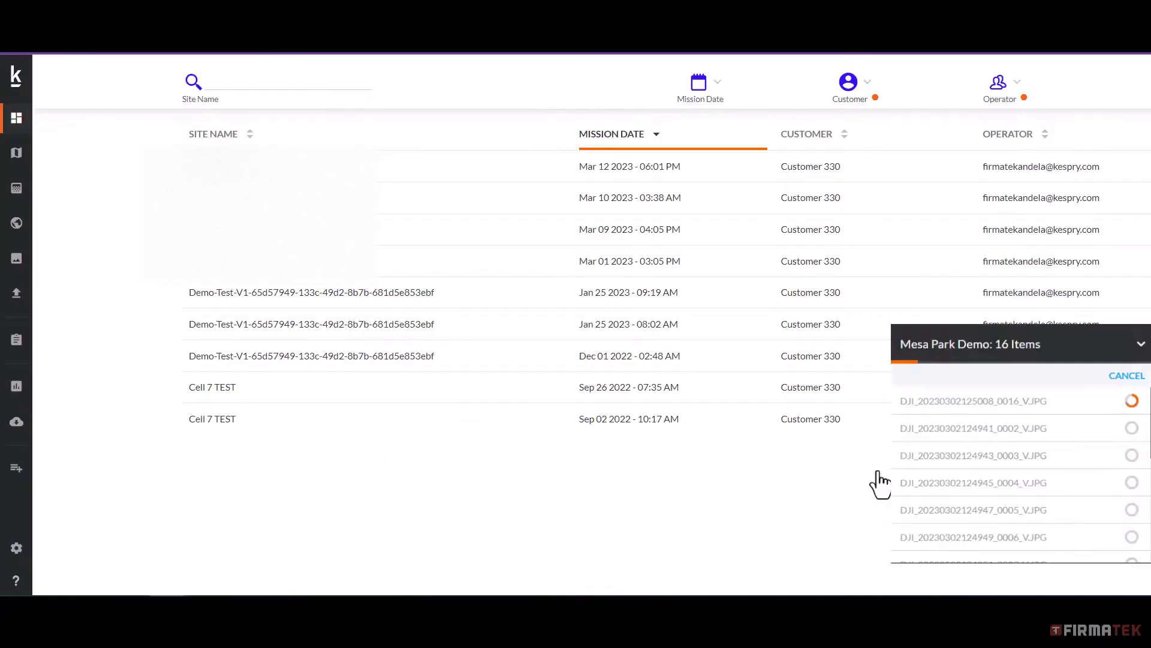